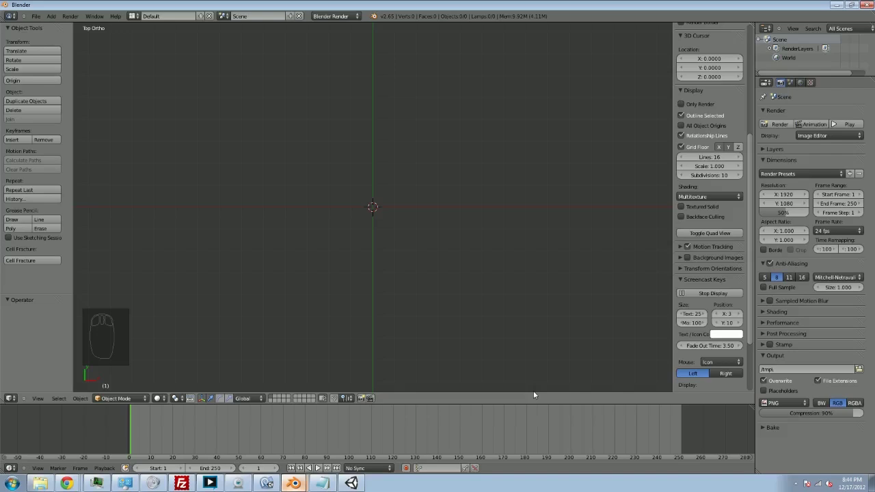
# - Clear the default scene by selecting all objects and deleting them
pyautogui.moveTo(526, 180); pyautogui.dragTo(492, 145, button='middle')
pyautogui.moveTo(433, 198); pyautogui.dragTo(428, 253, button='middle')
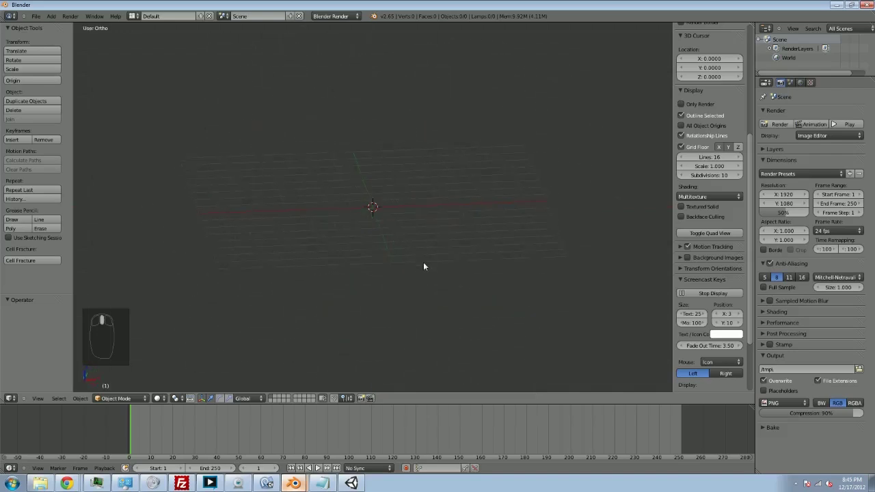
pyautogui.moveTo(393, 288); pyautogui.dragTo(456, 296, button='middle')
pyautogui.moveTo(458, 225); pyautogui.dragTo(394, 248, button='middle')
pyautogui.press('a')
pyautogui.moveTo(385, 246); pyautogui.dragTo(542, 232, button='middle')
pyautogui.moveTo(542, 164); pyautogui.dragTo(504, 180, button='middle')
pyautogui.press('a')
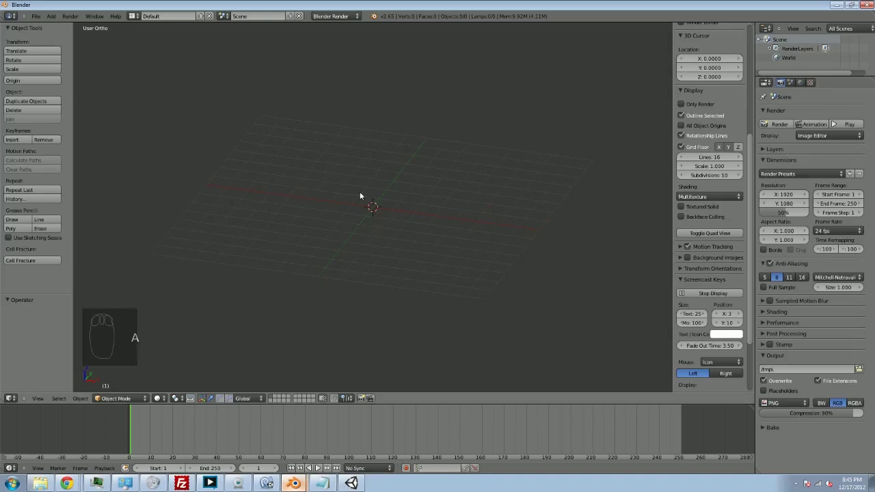
pyautogui.press('x')
pyautogui.click(360, 194)
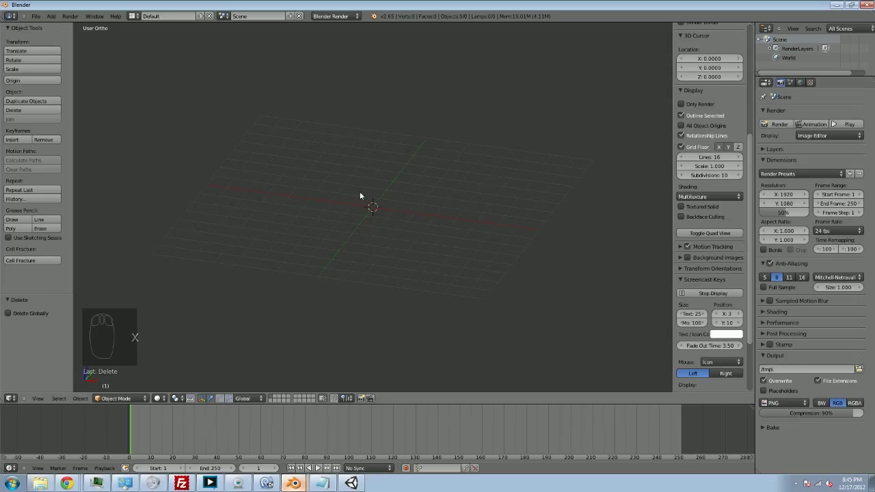
pyautogui.moveTo(335, 179); pyautogui.dragTo(440, 250, button='middle')
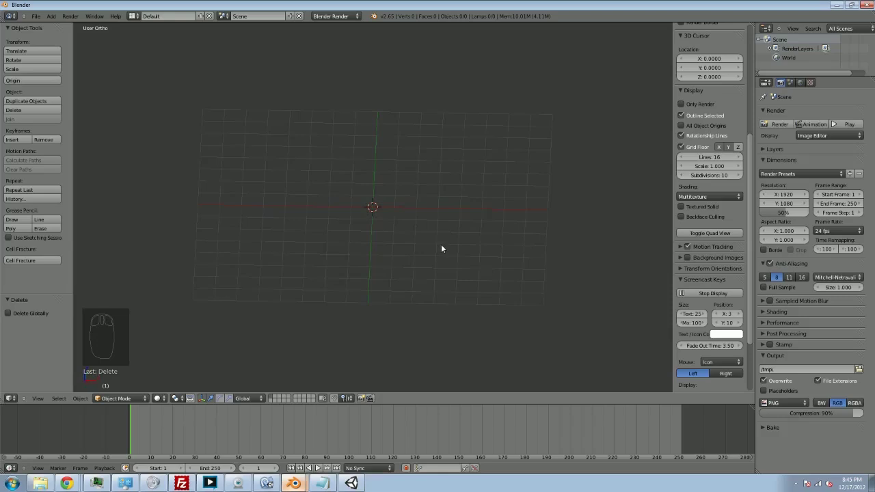
# - Add a cube mesh at the origin and check it from top, front and right views
pyautogui.hotkey('shift', 'a')
pyautogui.moveTo(434, 241)
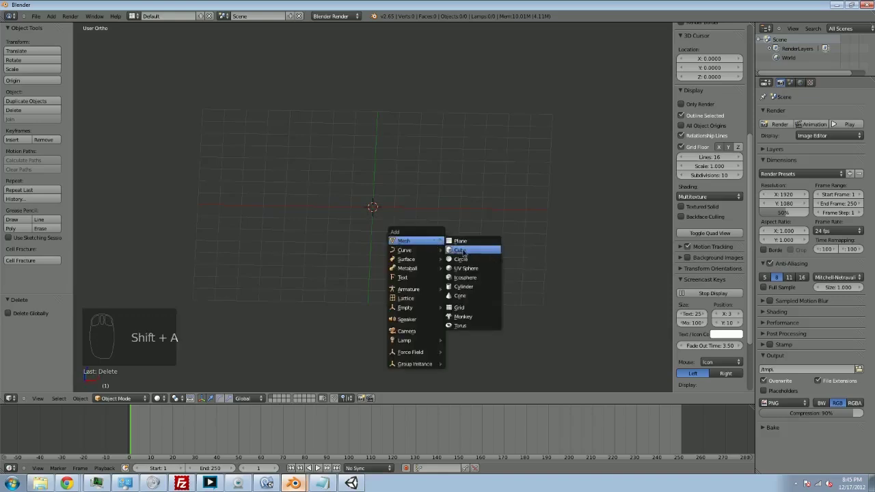
pyautogui.click(464, 251)
pyautogui.moveTo(438, 257); pyautogui.dragTo(443, 303, button='middle')
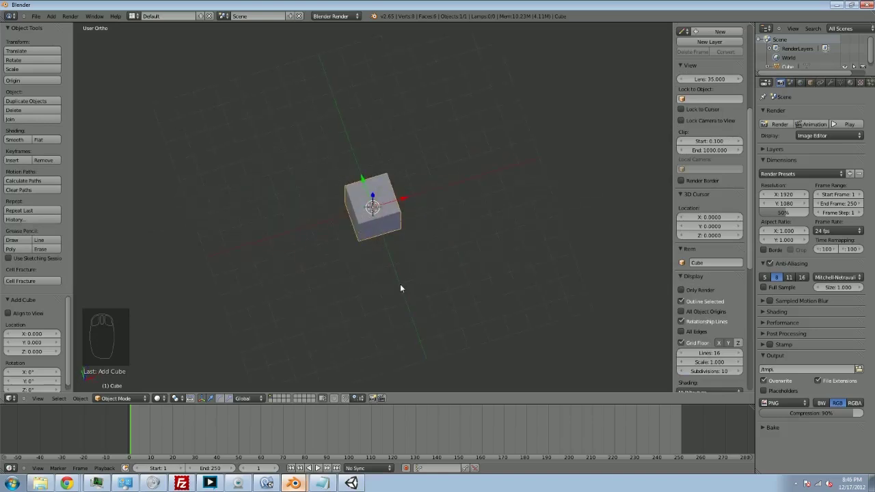
pyautogui.press('KP_7')
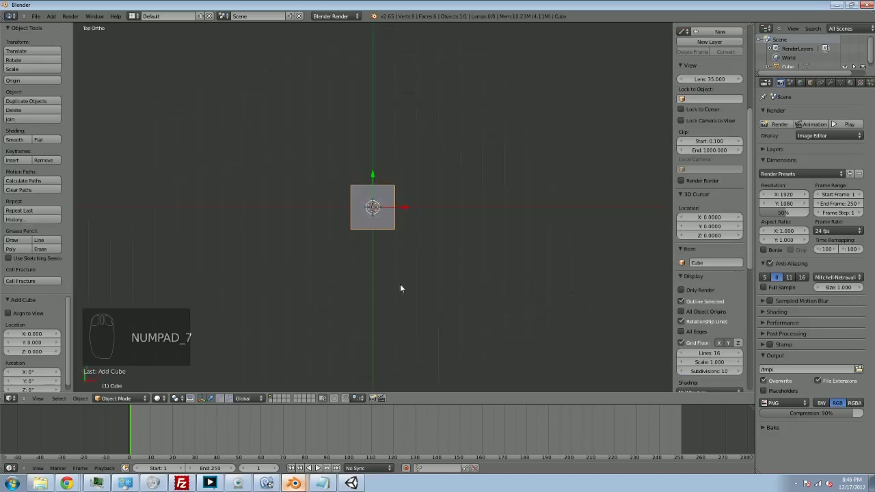
pyautogui.press('KP_1')
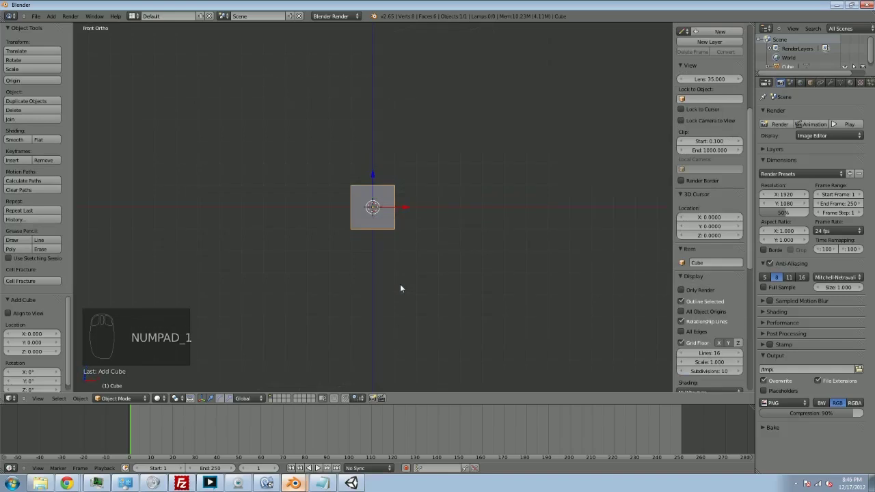
pyautogui.press('KP_3')
pyautogui.moveTo(278, 181); pyautogui.dragTo(373, 264, button='middle')
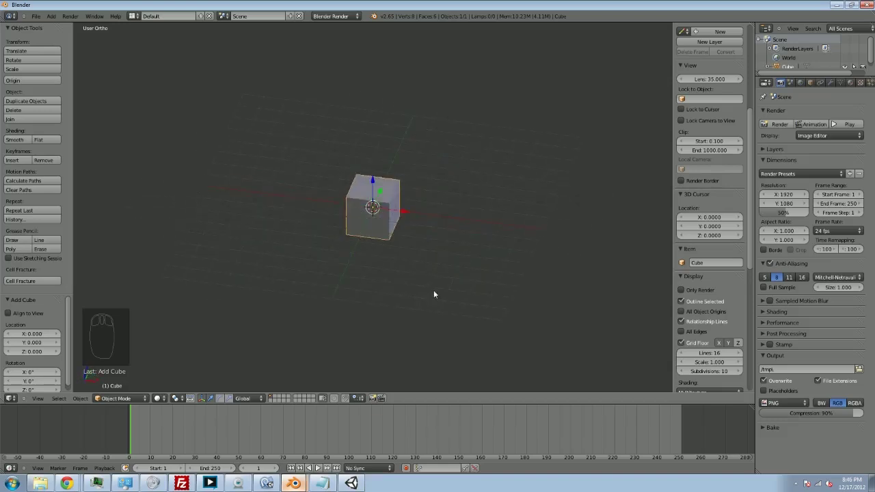
# - Put the cube in Edit Mode, switch to wireframe display and frame it in Front view
pyautogui.press('Tab')
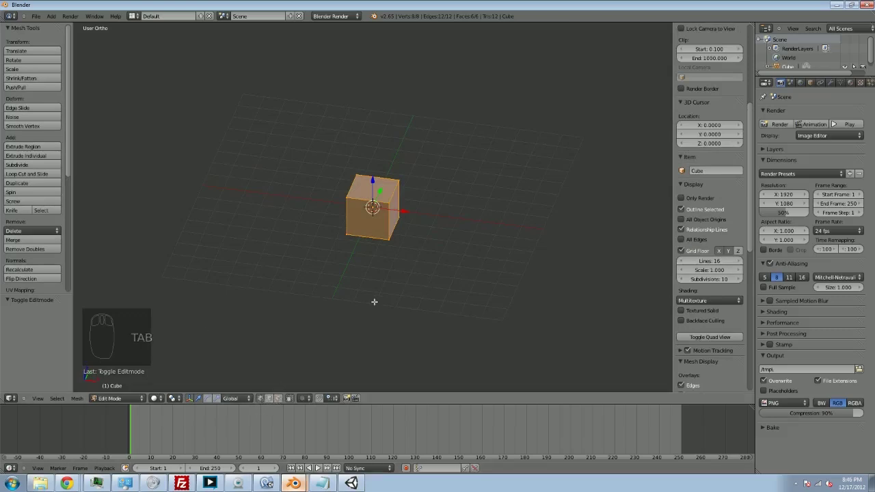
pyautogui.moveTo(375, 301); pyautogui.dragTo(386, 279, button='middle')
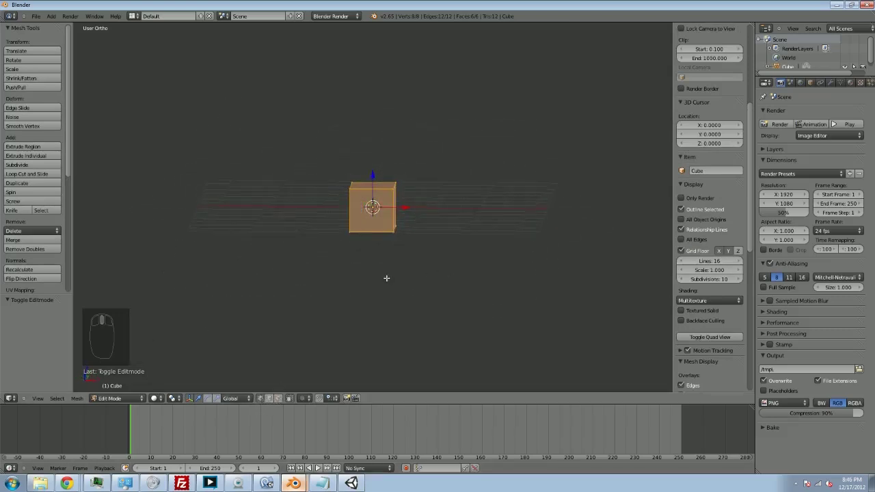
pyautogui.press('z')
pyautogui.moveTo(430, 250); pyautogui.dragTo(335, 265, button='middle')
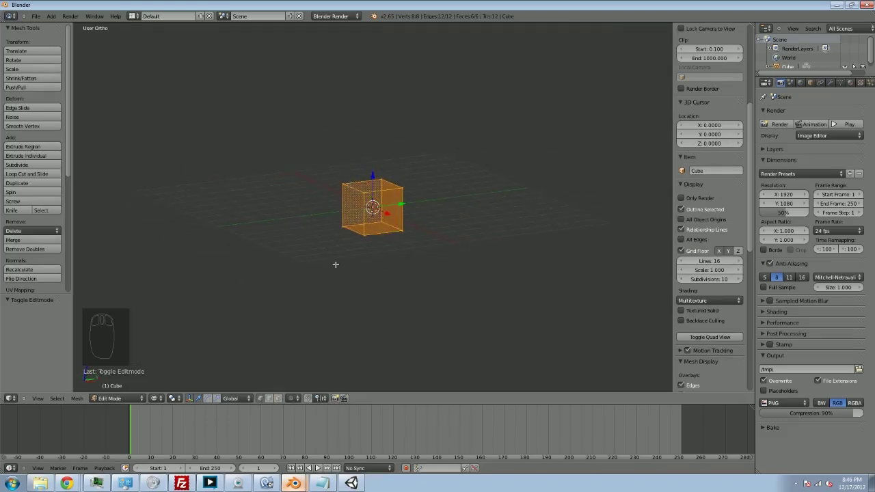
pyautogui.press('KP_1')
pyautogui.scroll(7, 361, 226)
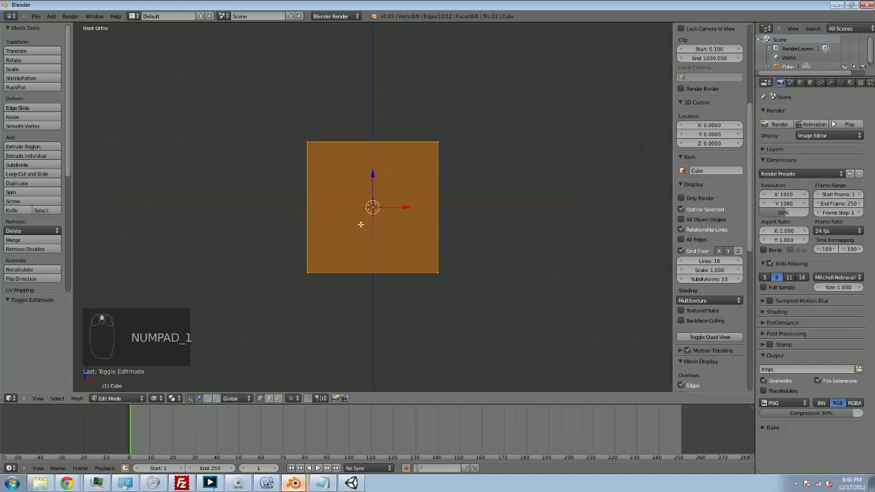
pyautogui.moveTo(326, 239); pyautogui.dragTo(308, 254, button='middle')
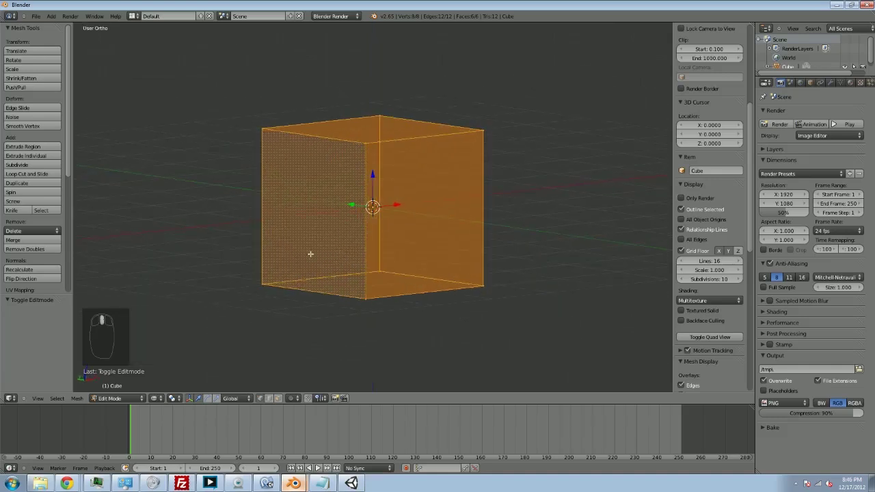
pyautogui.press('KP_1')
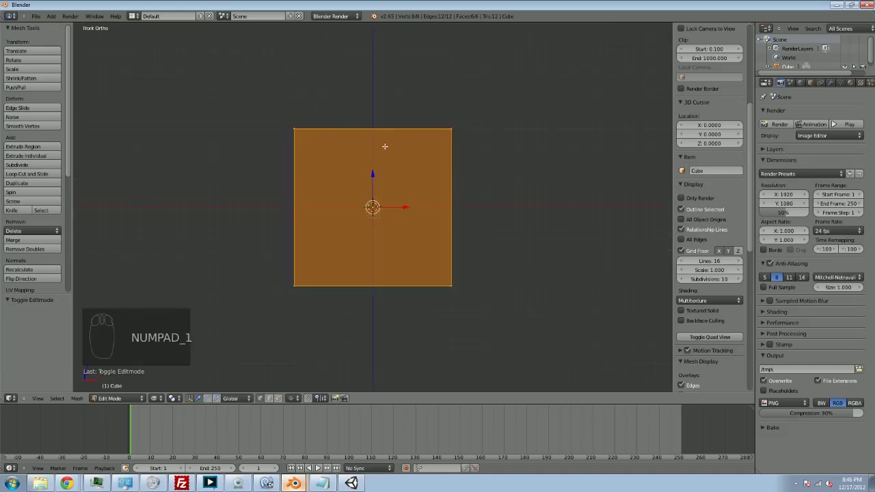
pyautogui.scroll(-4, 314, 140)
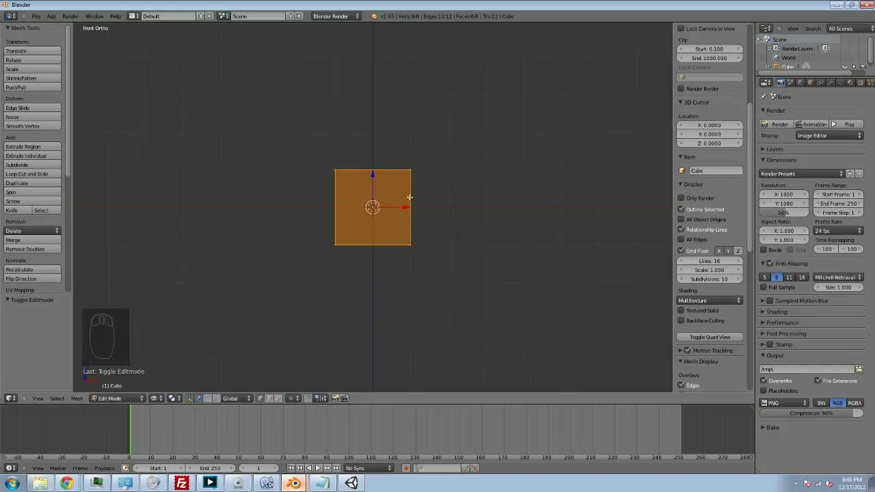
# - Scale the cube down to half size, then up by a factor of 3
pyautogui.press('s')
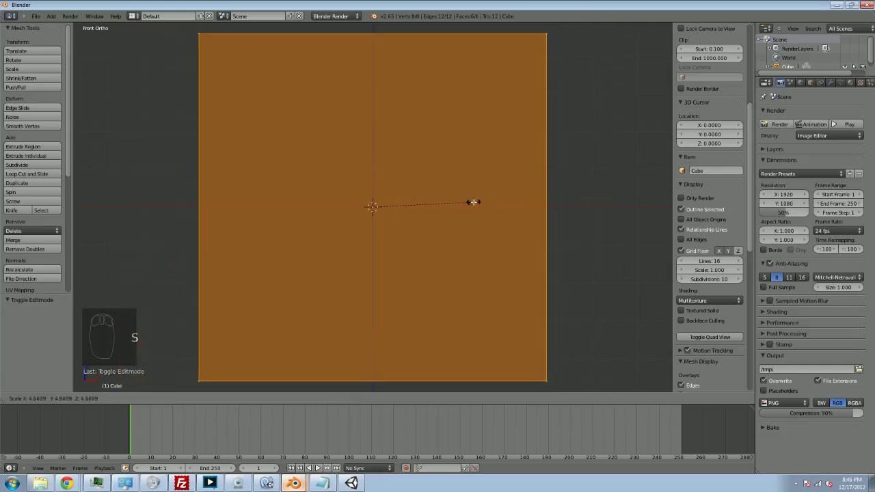
pyautogui.write('2/')
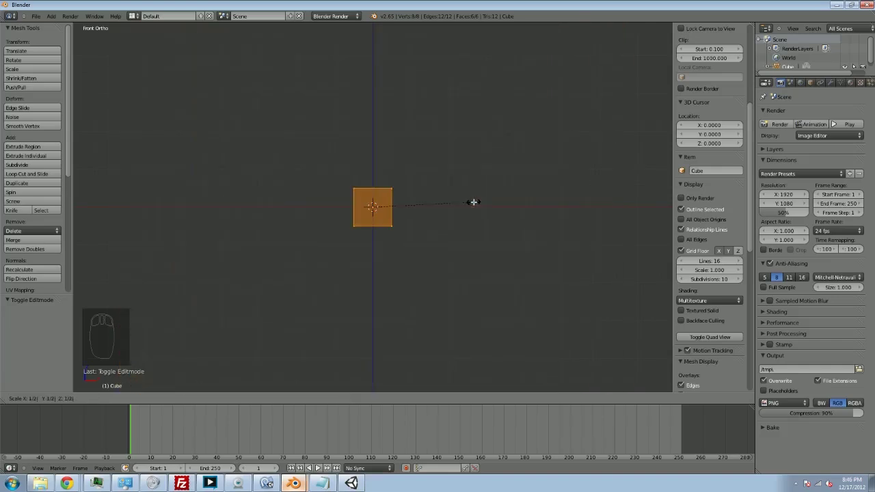
pyautogui.press('Return')
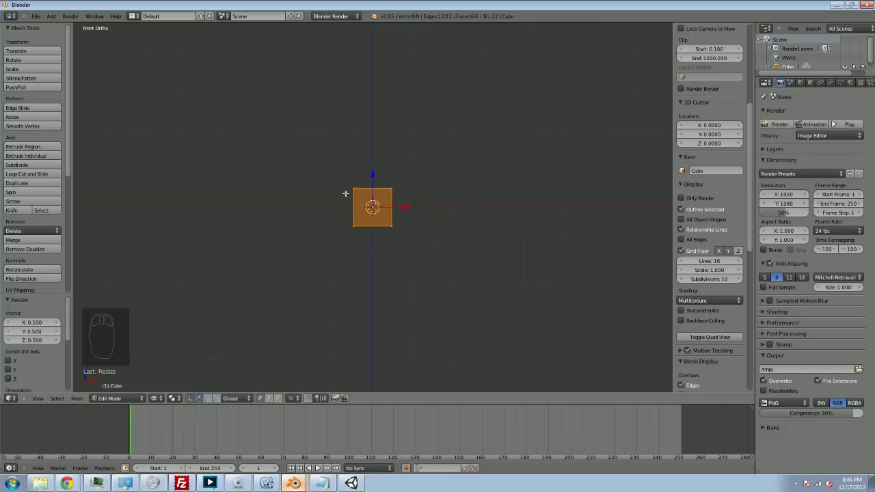
pyautogui.press('s')
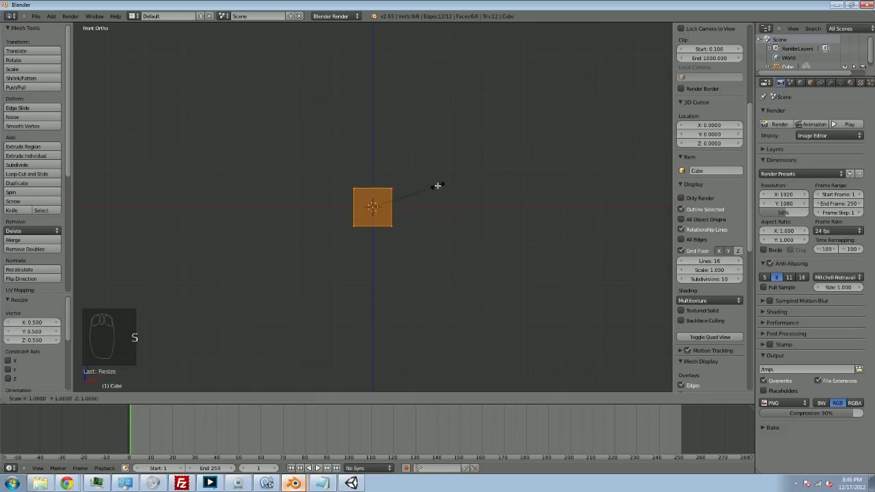
pyautogui.press('3')
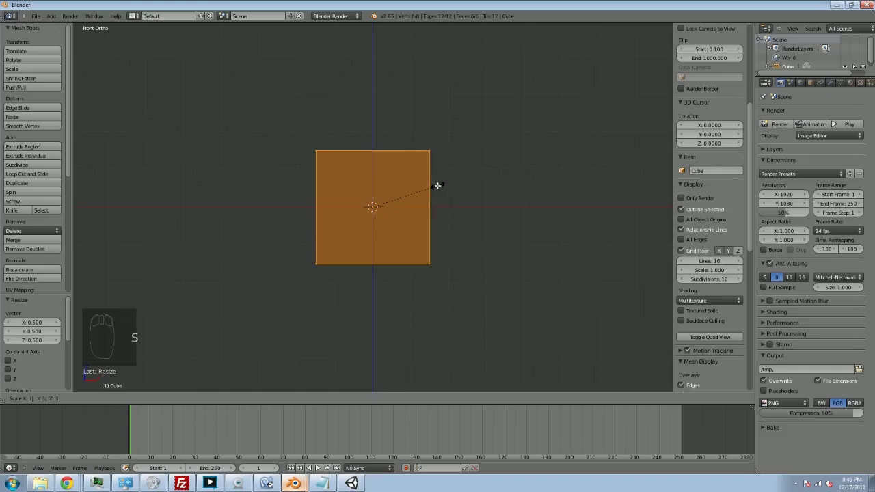
pyautogui.press('Return')
pyautogui.moveTo(461, 211); pyautogui.dragTo(489, 226, button='middle')
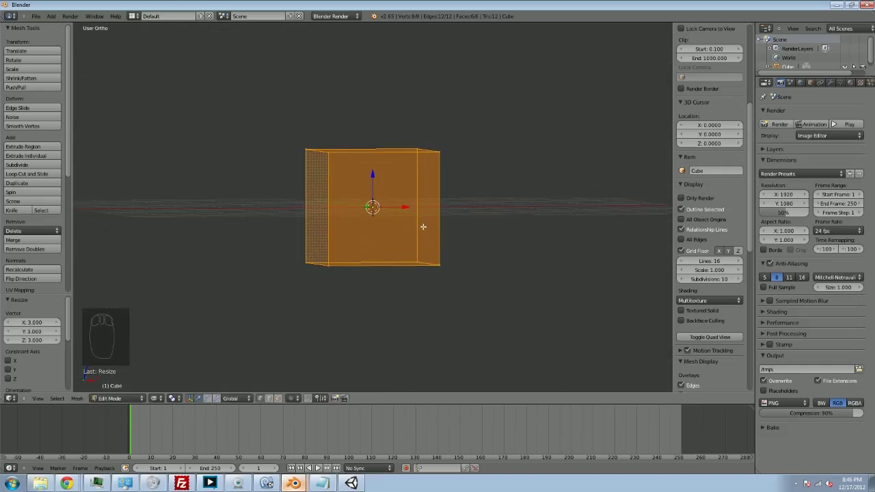
pyautogui.press('KP_1')
pyautogui.scroll(-2, 540, 184)
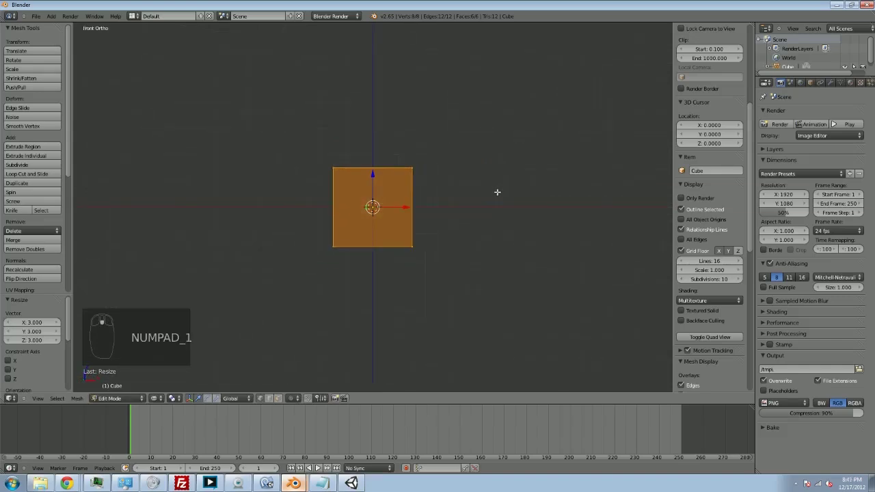
# - Scale the box along X only to 3 times its length
pyautogui.press('s')
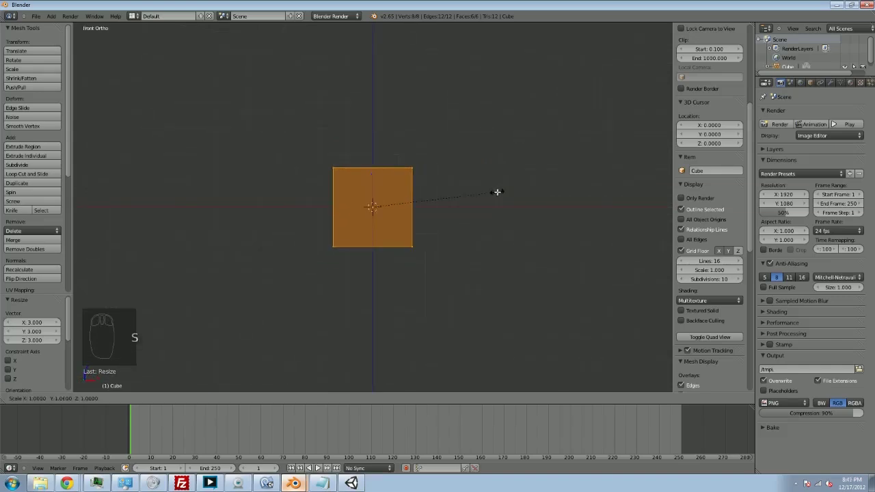
pyautogui.press('x')
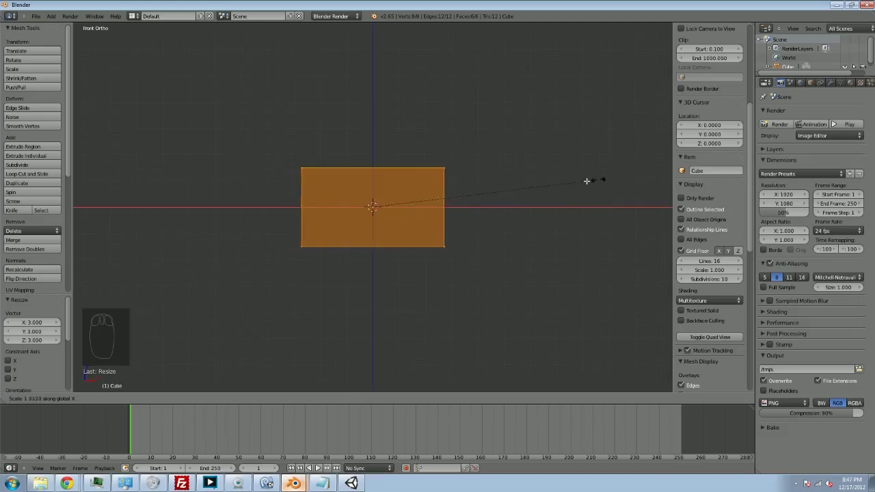
pyautogui.click(571, 190)
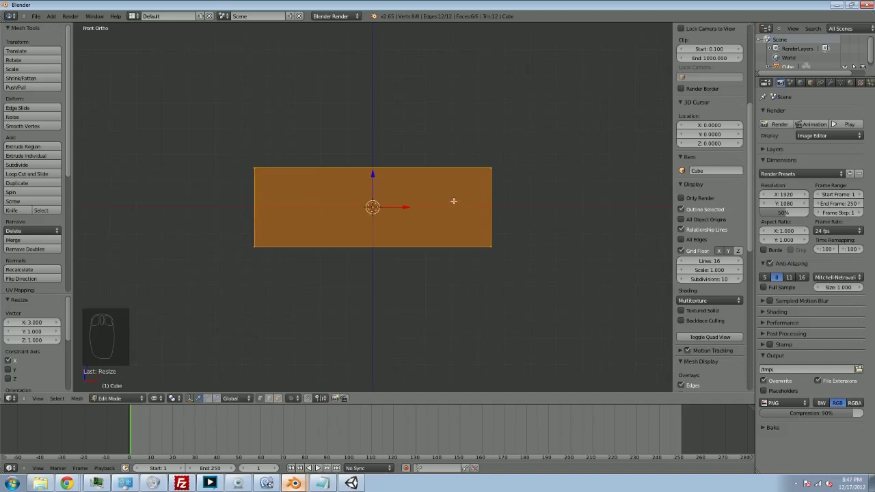
pyautogui.moveTo(299, 194); pyautogui.dragTo(369, 220, button='middle')
pyautogui.moveTo(504, 293)
pyautogui.mouseDown(button='middle')
pyautogui.moveTo(412, 297)
pyautogui.moveTo(370, 279)
pyautogui.moveTo(515, 281)
pyautogui.moveTo(434, 303)
pyautogui.moveTo(447, 308)
pyautogui.mouseUp(button='middle')
# - Switch the long box to solid shading and check it from front and angled views
pyautogui.press('z')
pyautogui.press('z')
pyautogui.press('z')
pyautogui.press('z')
pyautogui.press('z')
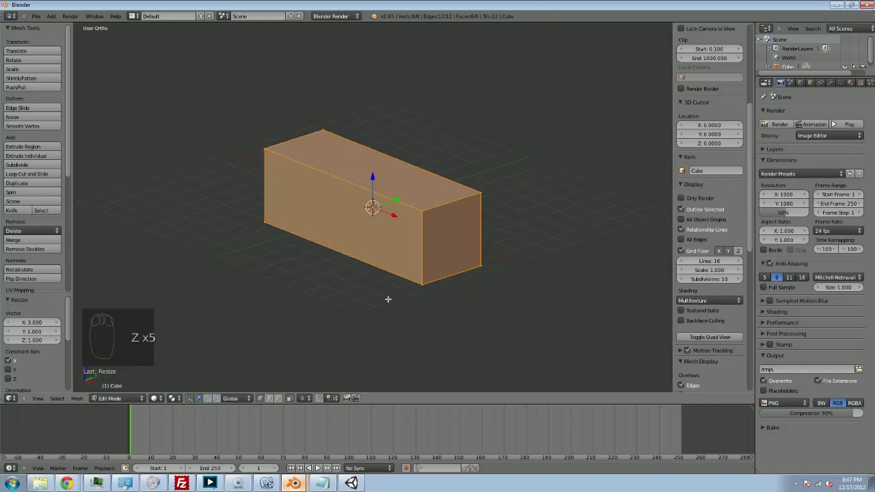
pyautogui.press('KP_1')
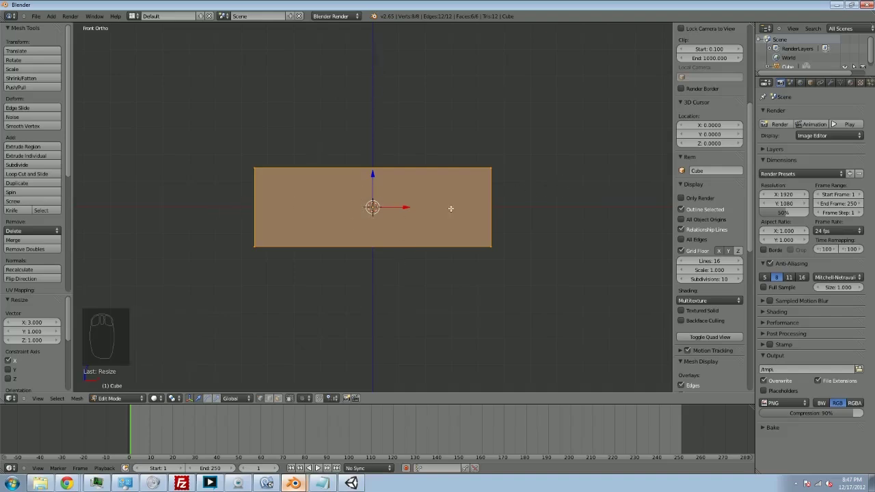
pyautogui.moveTo(451, 208); pyautogui.dragTo(303, 205, button='middle')
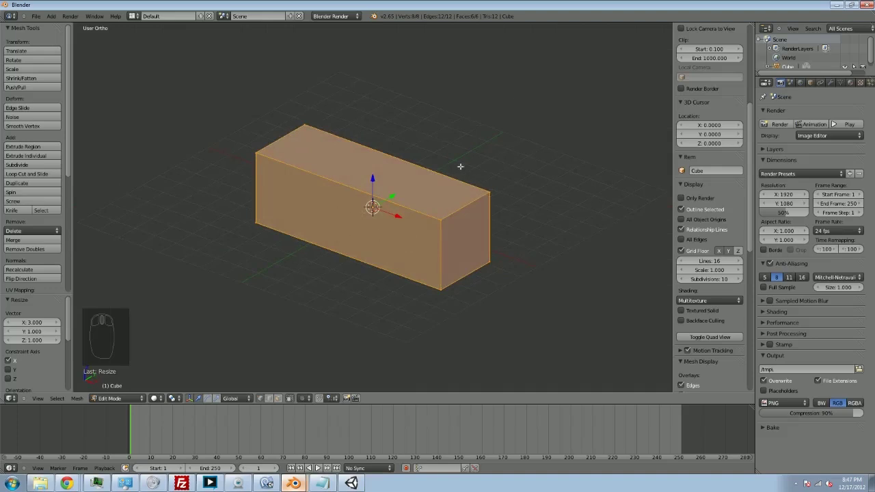
pyautogui.moveTo(461, 166); pyautogui.dragTo(400, 287, button='middle')
pyautogui.press('KP_1')
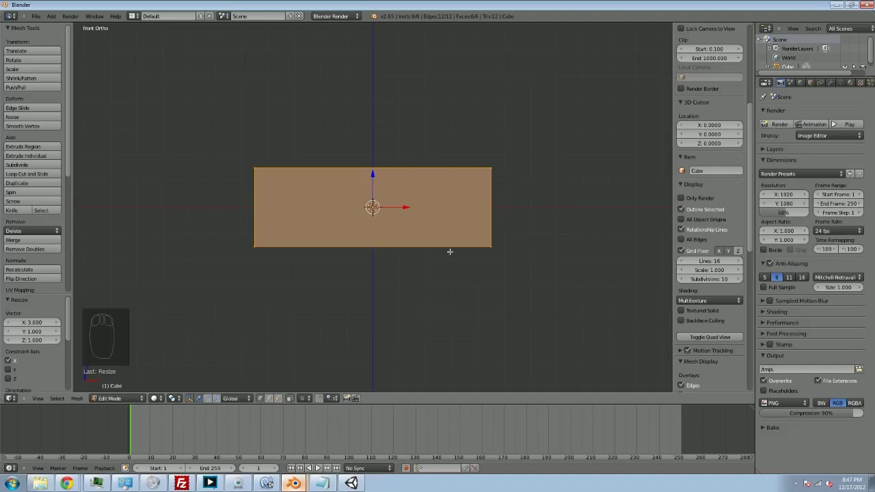
# - Move the box 1.5 units up along Z onto the ground, then open Save As
pyautogui.moveTo(571, 199)
pyautogui.mouseDown(button='middle')
pyautogui.moveTo(526, 236)
pyautogui.moveTo(574, 215)
pyautogui.moveTo(572, 201)
pyautogui.mouseUp(button='middle')
pyautogui.press('KP_1')
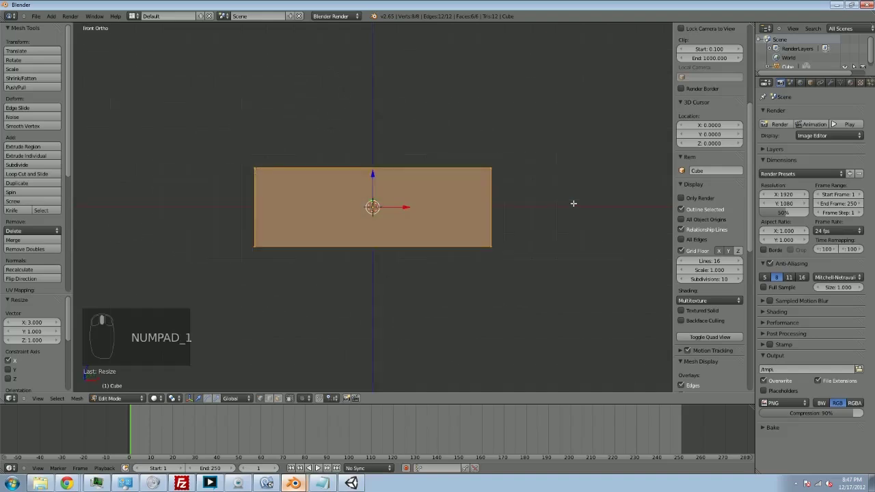
pyautogui.press('g')
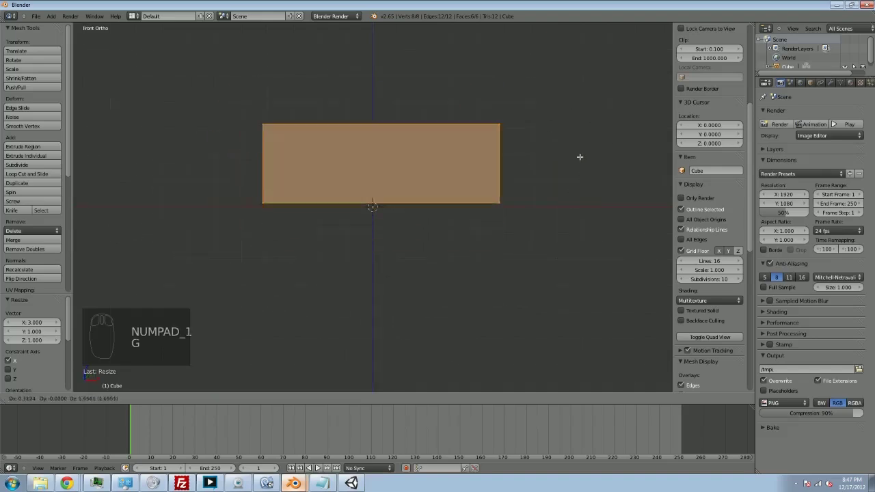
pyautogui.middleClick(586, 173)
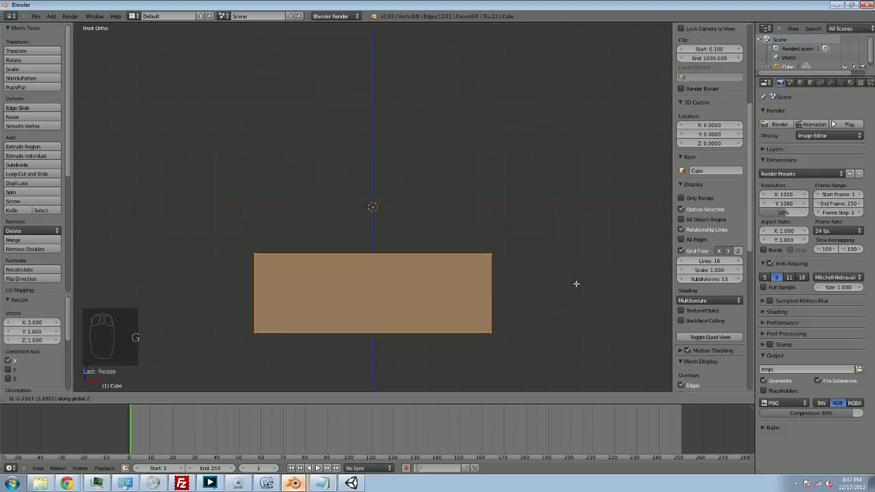
pyautogui.press('1')
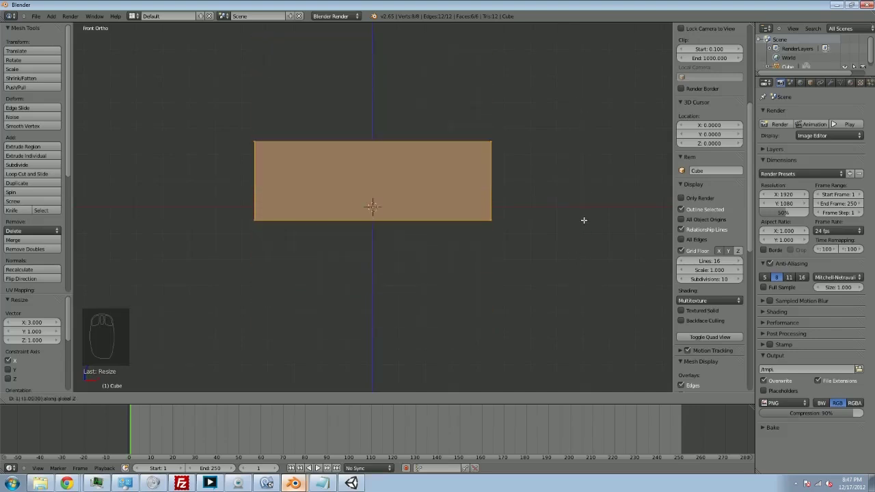
pyautogui.press('.')
pyautogui.press('5')
pyautogui.press('Return')
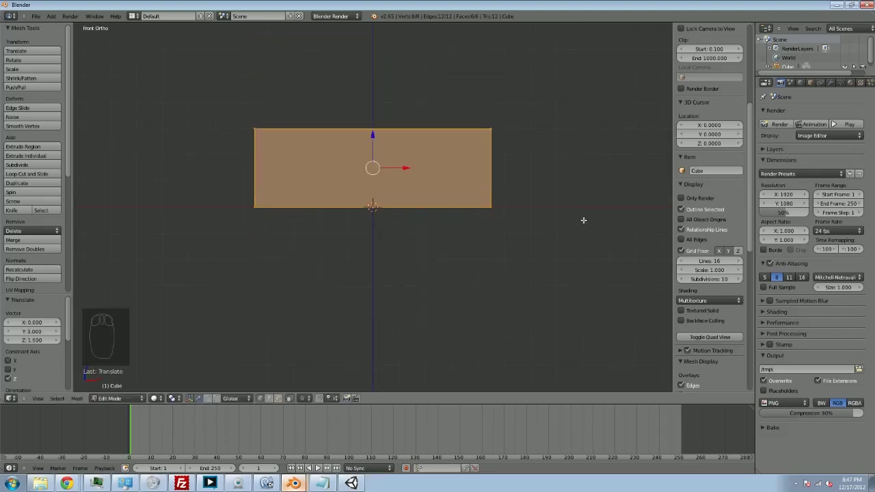
pyautogui.moveTo(583, 221); pyautogui.dragTo(489, 271, button='middle')
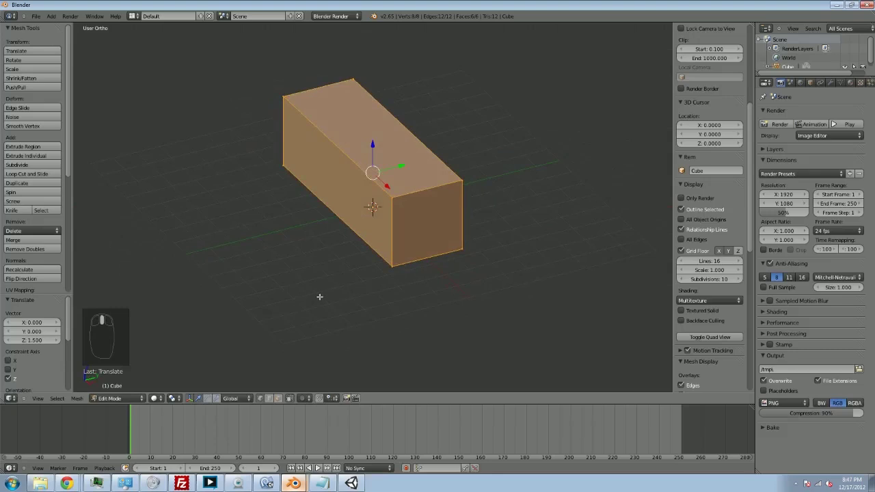
pyautogui.hotkey('ctrl', 's')
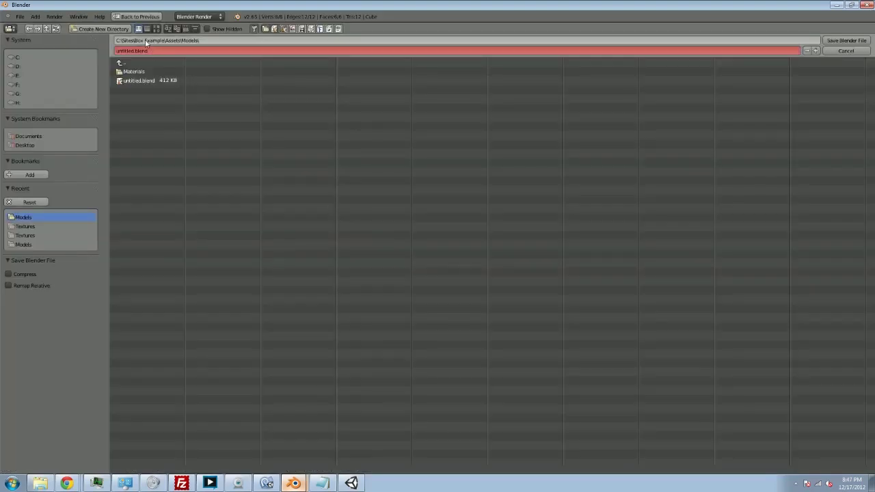
# - Save the file as building_block.blend in C:\Sites\Destructible Geometry\Assets
pyautogui.click(121, 62)
pyautogui.click(122, 63)
pyautogui.click(121, 62)
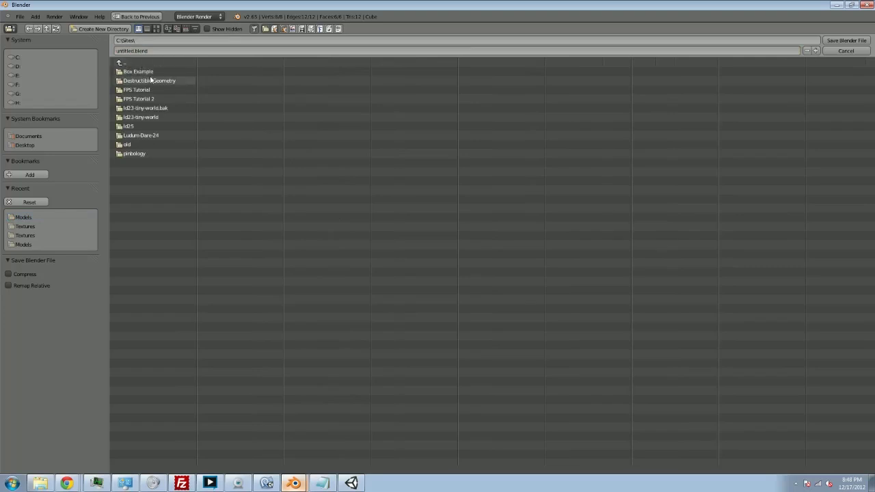
pyautogui.click(150, 80)
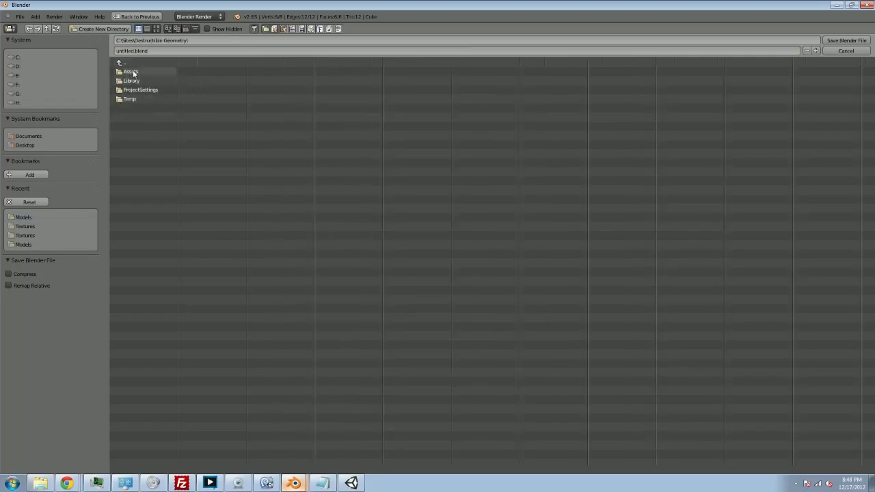
pyautogui.click(134, 73)
pyautogui.click(133, 51)
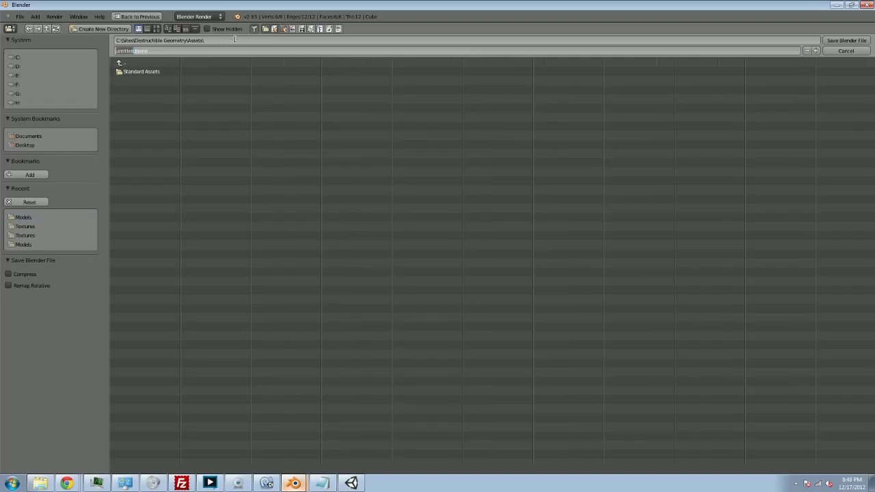
pyautogui.write('building_block')
pyautogui.click(847, 41)
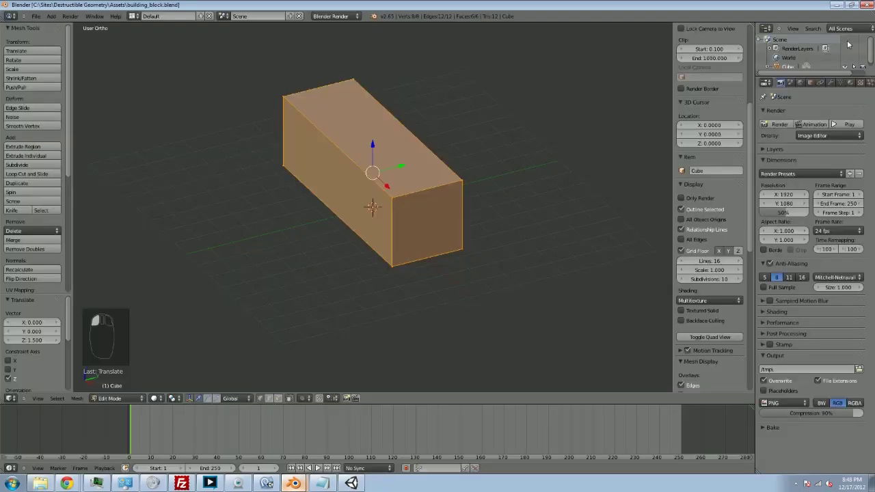
# - In Unity, drag the building_block model from the Project panel into the Scene view
pyautogui.click(359, 481)
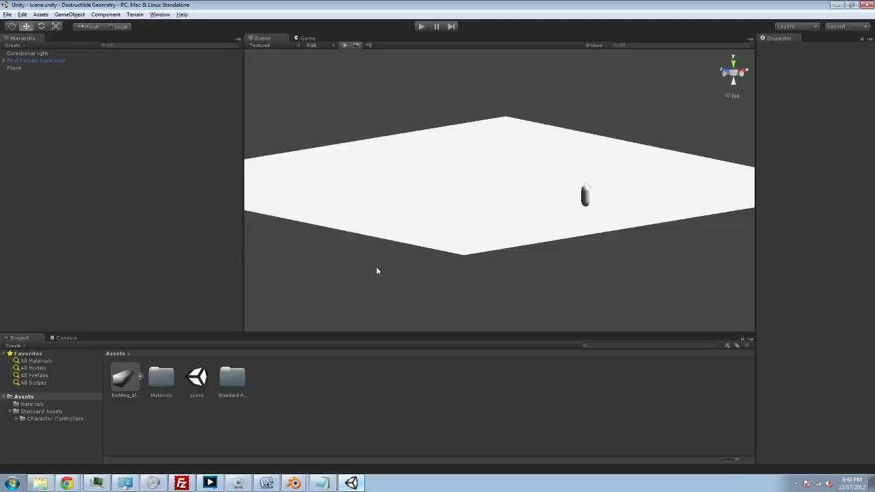
pyautogui.click(124, 379)
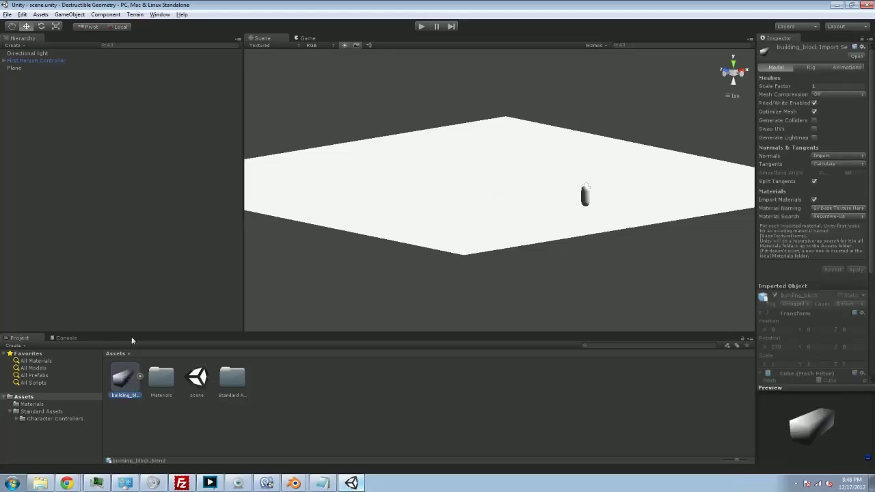
pyautogui.moveTo(128, 378); pyautogui.dragTo(432, 171)
pyautogui.moveTo(461, 209); pyautogui.dragTo(437, 238, button='middle')
pyautogui.keyDown('alt'); pyautogui.moveTo(437, 238); pyautogui.dragTo(438, 110); pyautogui.keyUp('alt')
# - Run the scene and walk the player toward the box
pyautogui.click(422, 26)
pyautogui.hotkey('ctrl', 'p')
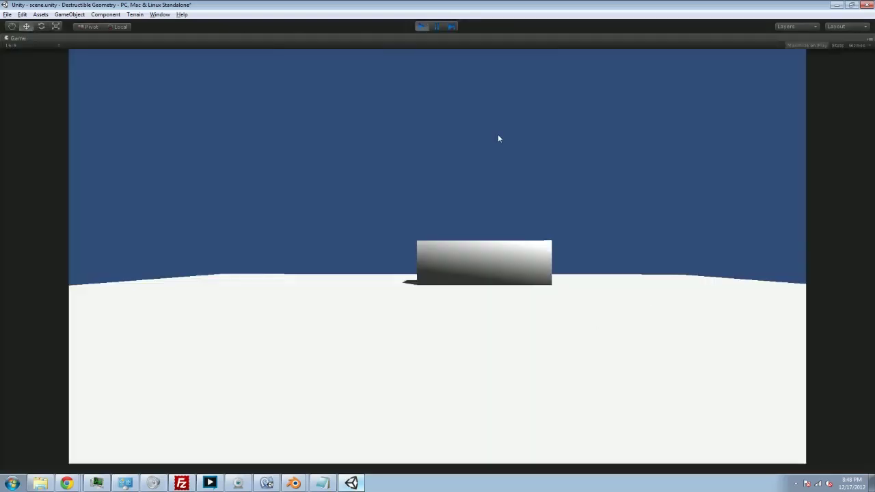
pyautogui.press('w')
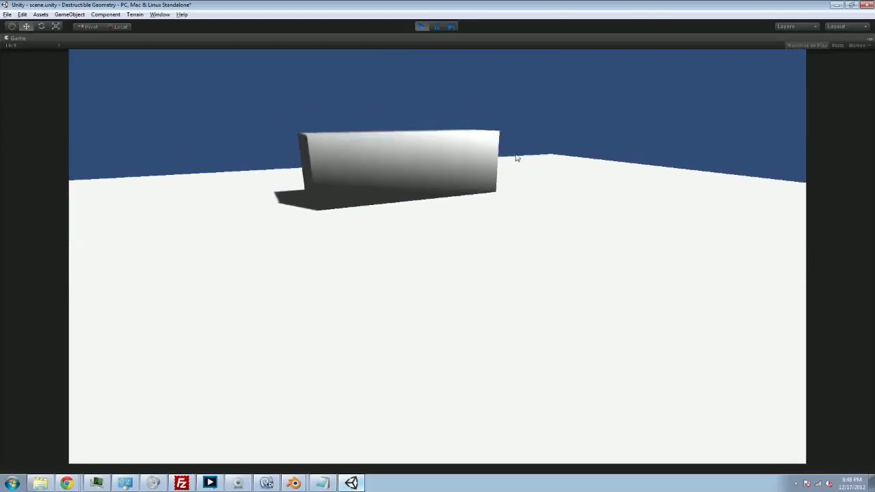